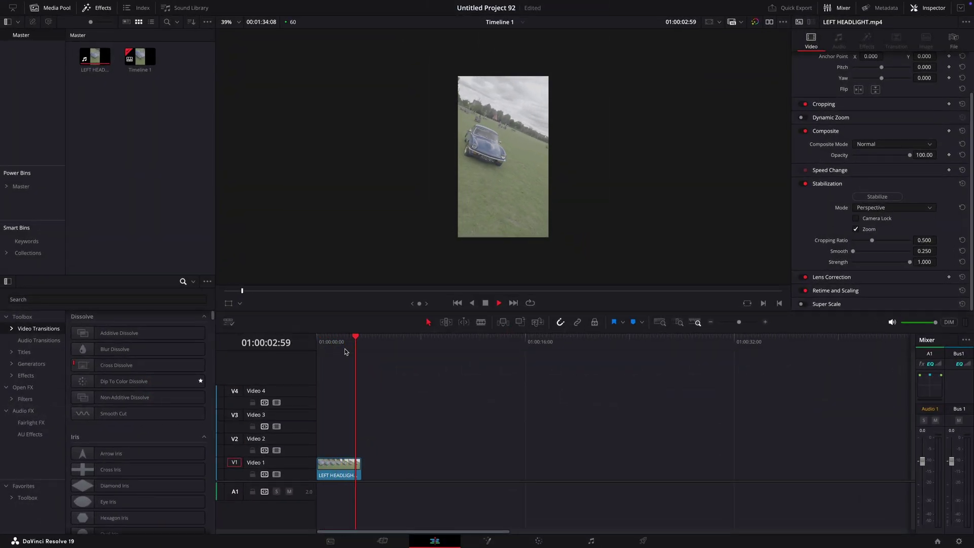
Stop playback at the clip start, go to the Color page and add serial nodes.
key(space)
key(Home)
key(shift+6)
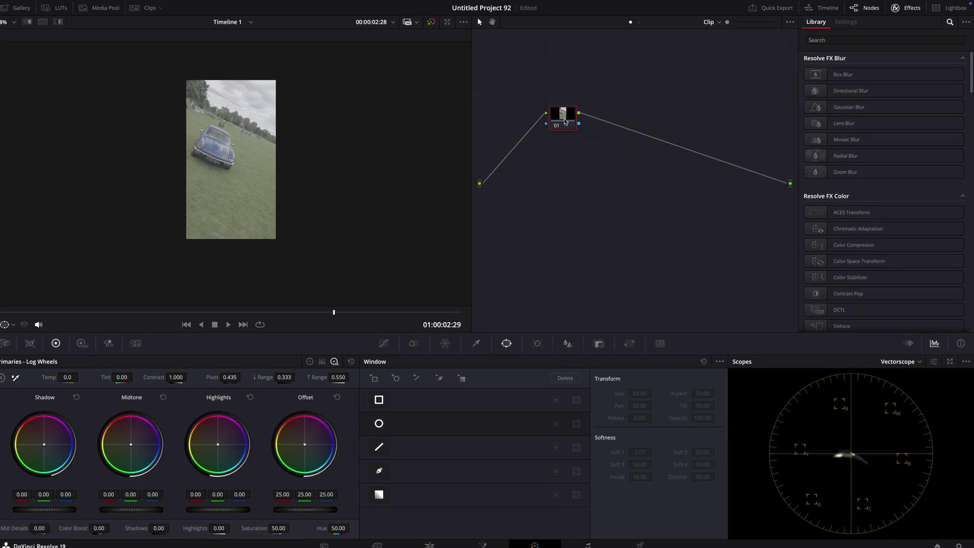
key(alt+s)
key(alt+s)
key(alt+s)
key(alt+s)
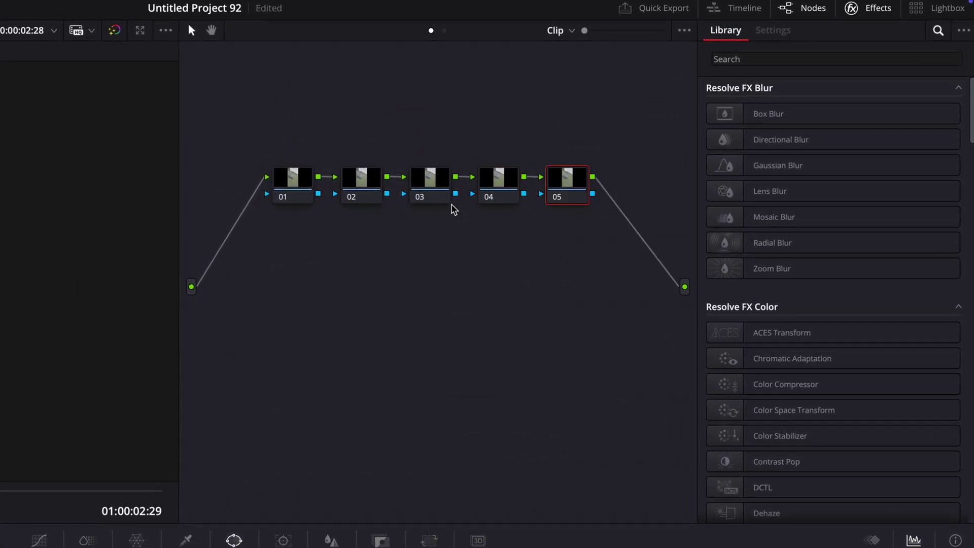
Apply the Triumph SL3SG3tos709 LUT to node 01 and scrub through the clip.
click(311, 200)
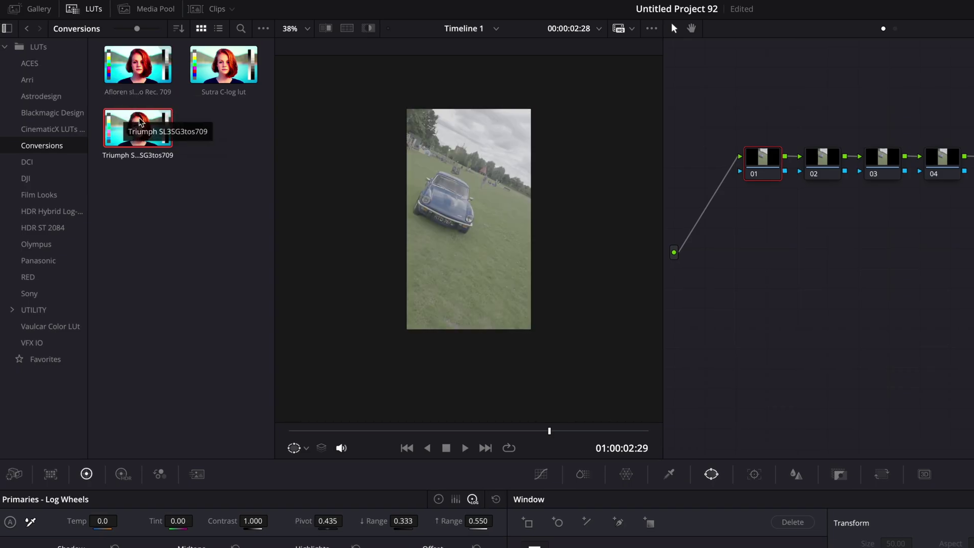
mouse_move(136, 127)
mouse_down()
mouse_move(754, 146)
mouse_move(708, 152)
mouse_up()
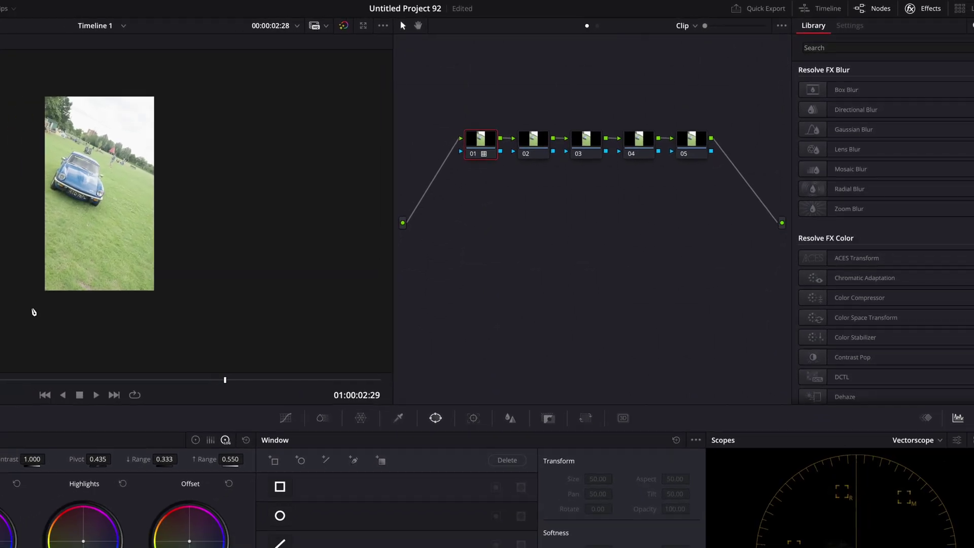
click(6, 307)
drag(6, 298, 451, 286)
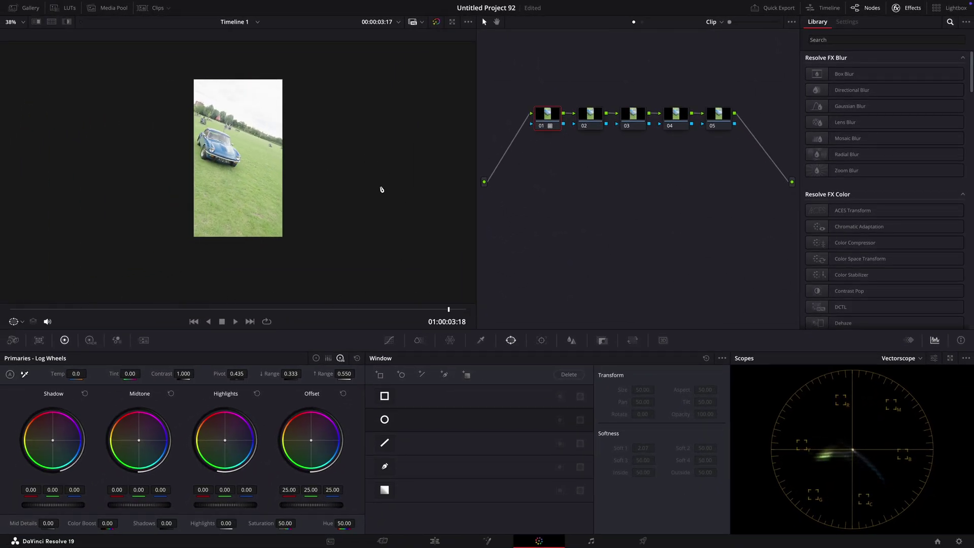
Shape an S-curve in node 02's Custom curve, pulling shadows down and lifting highlights.
click(591, 116)
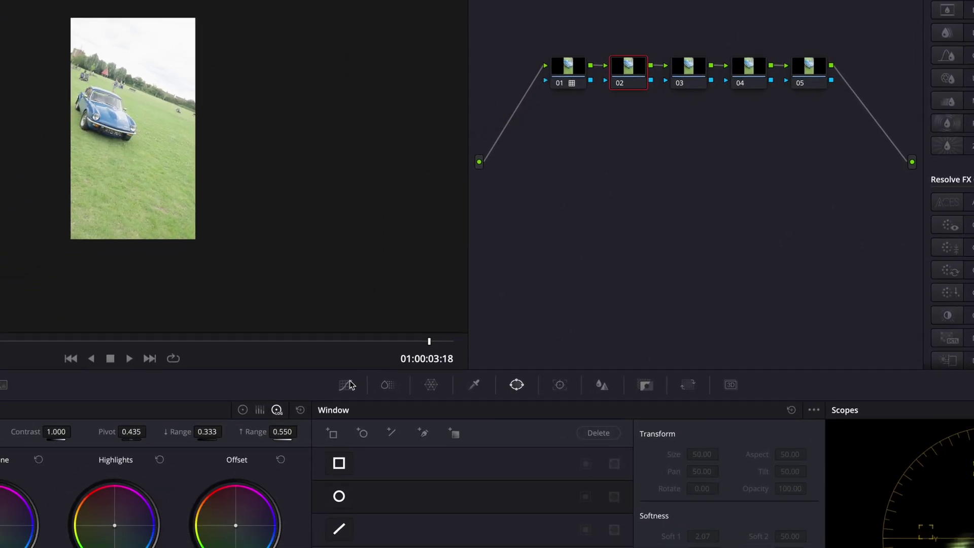
click(346, 385)
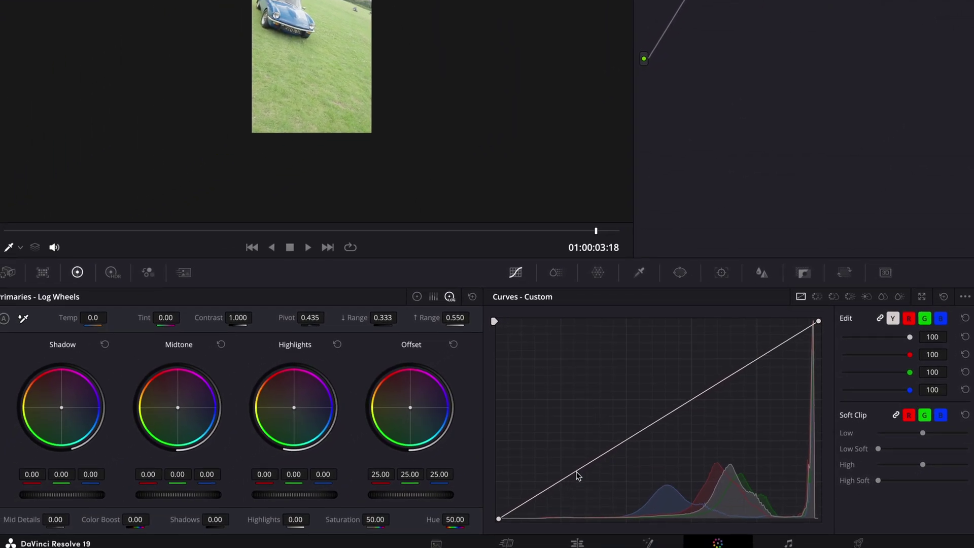
click(742, 381)
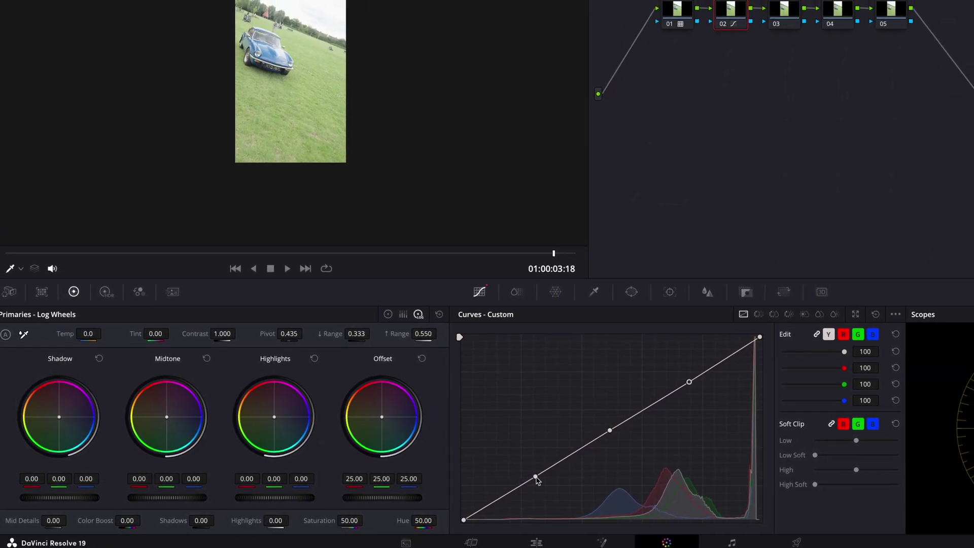
drag(536, 477, 536, 491)
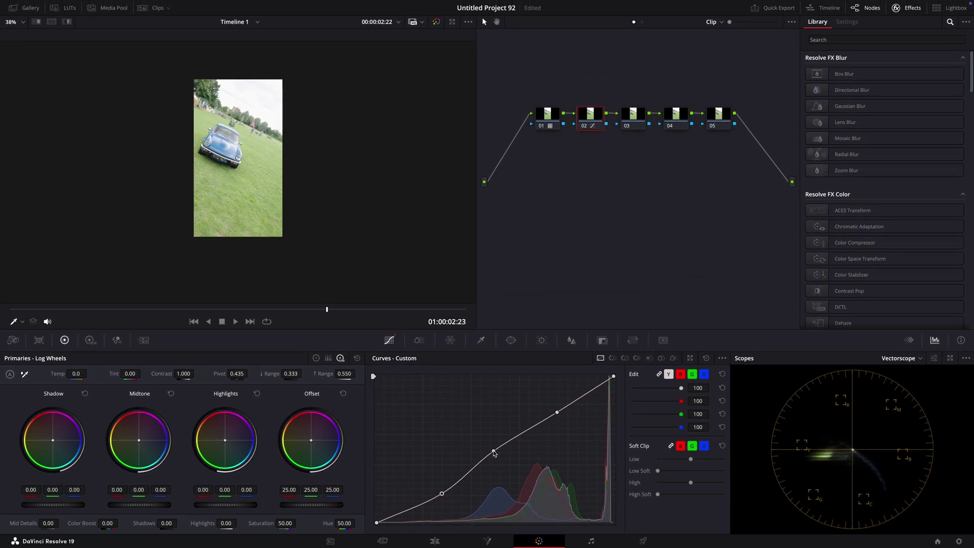
drag(492, 449, 495, 455)
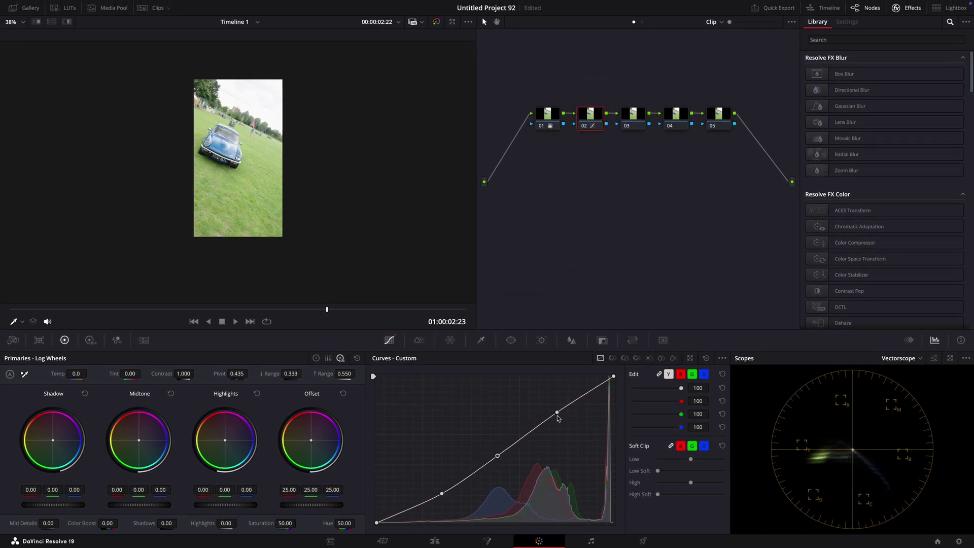
drag(557, 414, 555, 409)
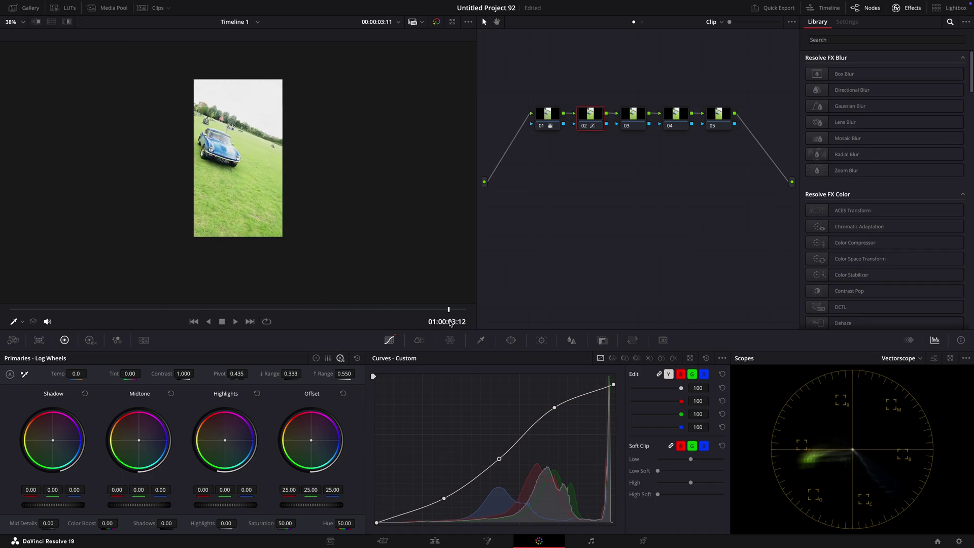
click(17, 306)
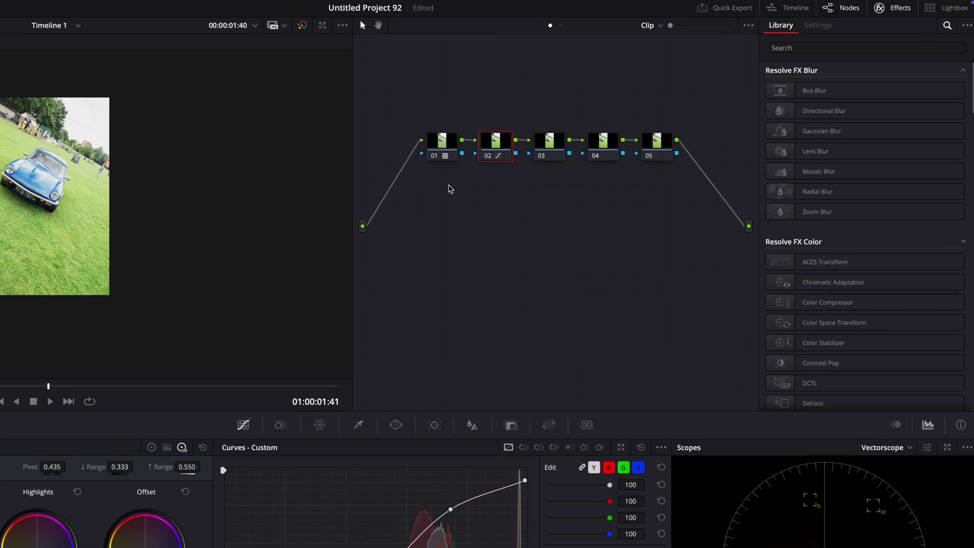
Darken the car's blues on node 03 with a widened Hue vs Lum dip.
click(634, 121)
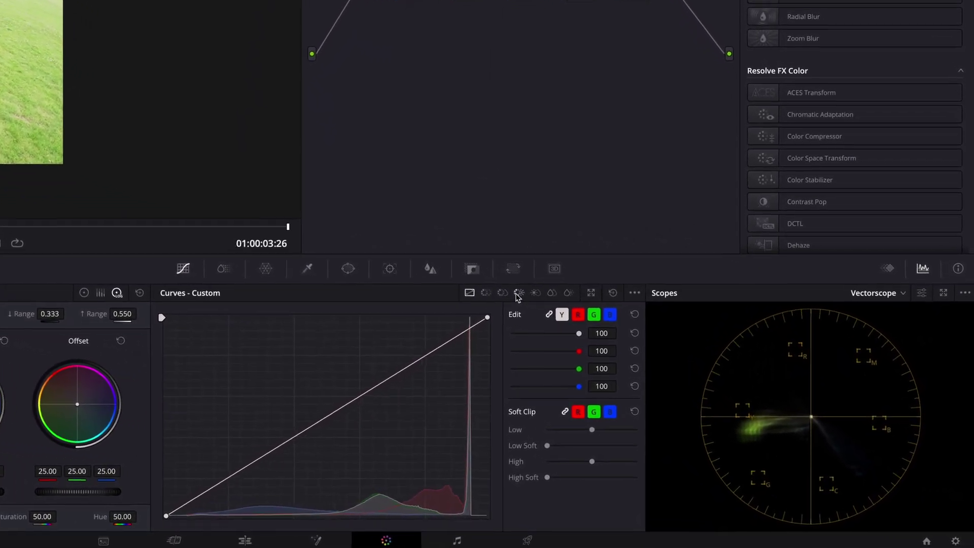
click(519, 293)
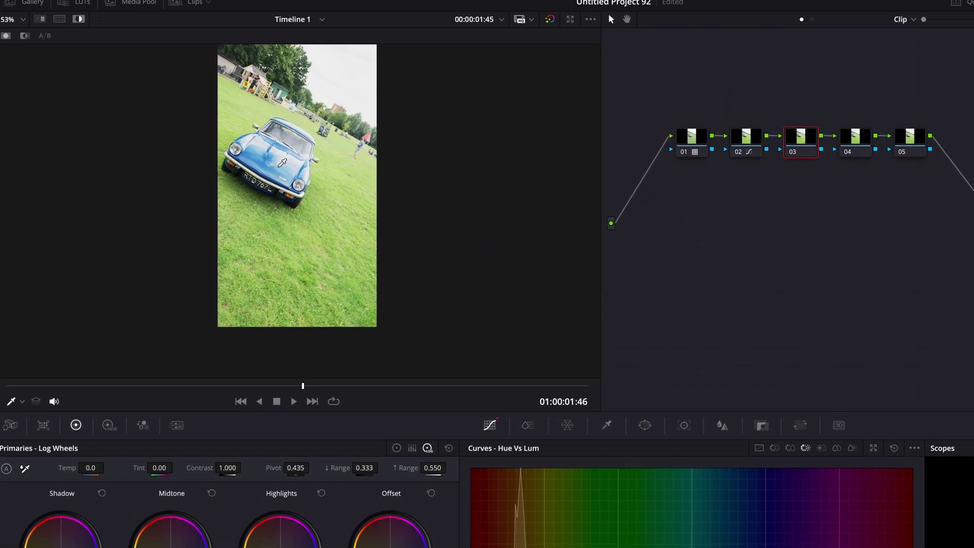
click(555, 429)
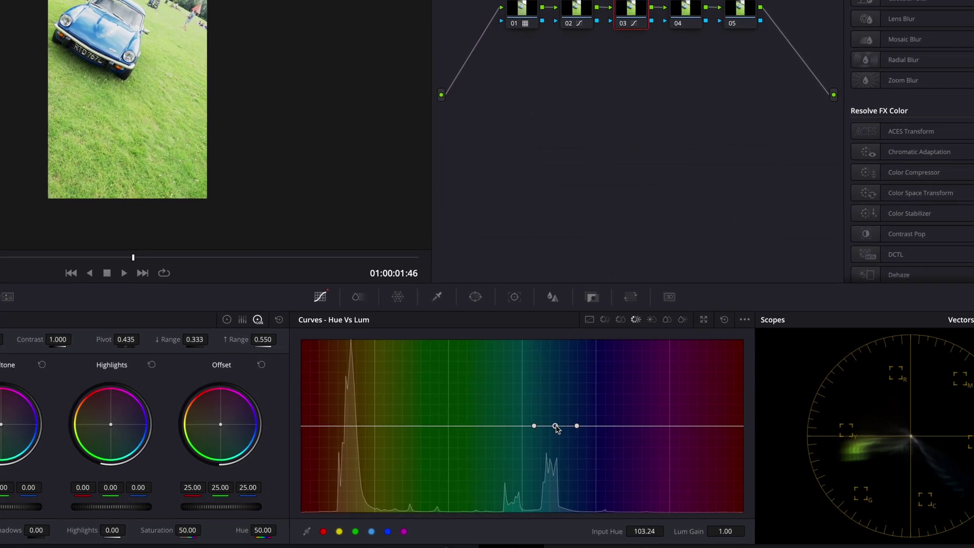
mouse_move(555, 426)
mouse_down()
mouse_move(539, 392)
mouse_move(548, 439)
mouse_up()
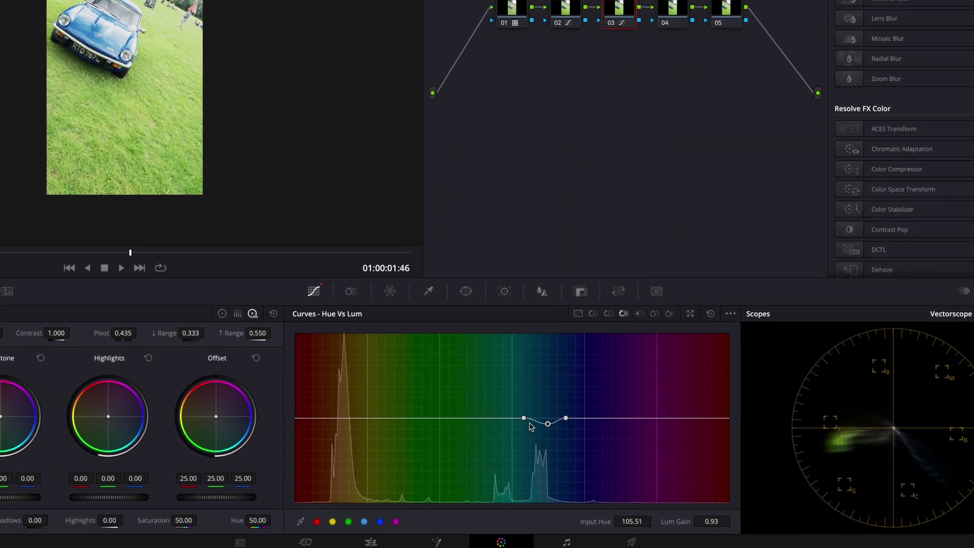
click(587, 442)
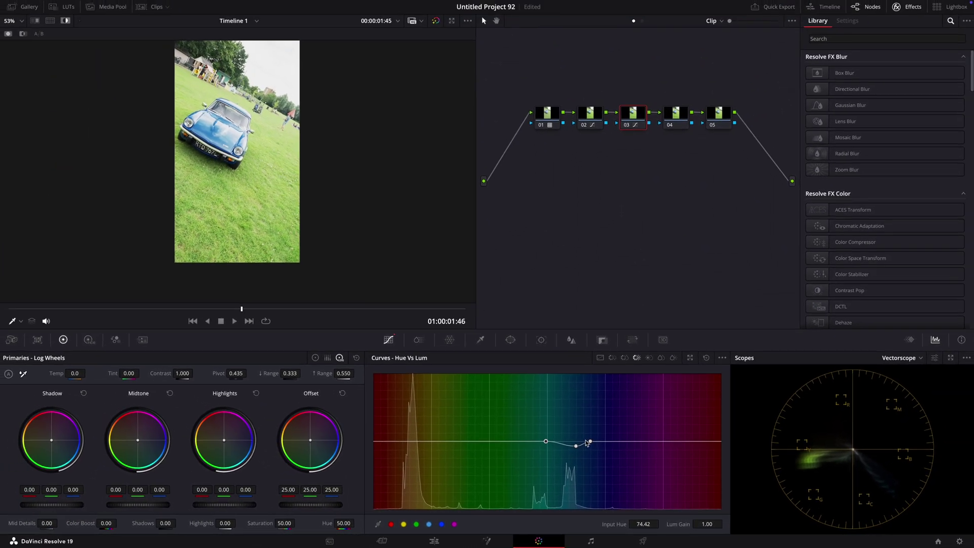
drag(588, 442, 592, 444)
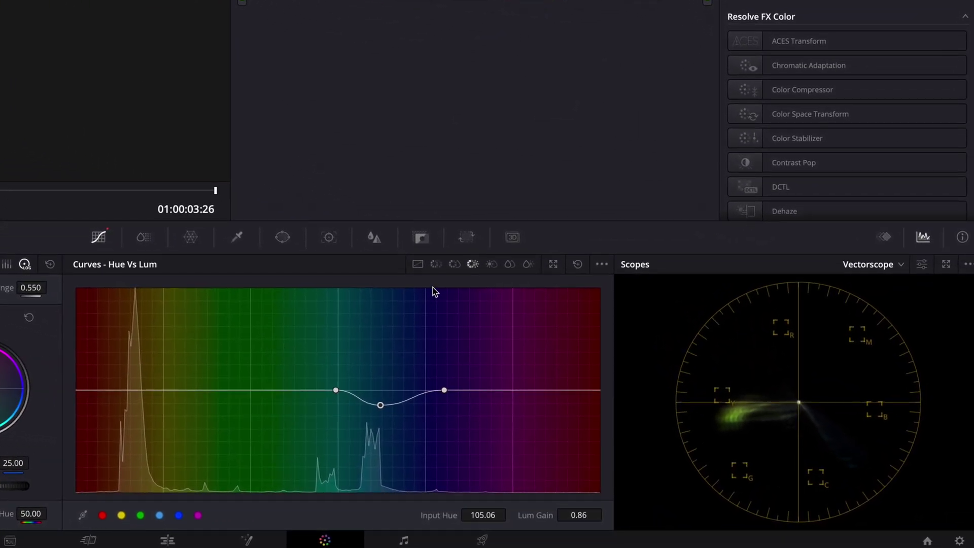
click(442, 267)
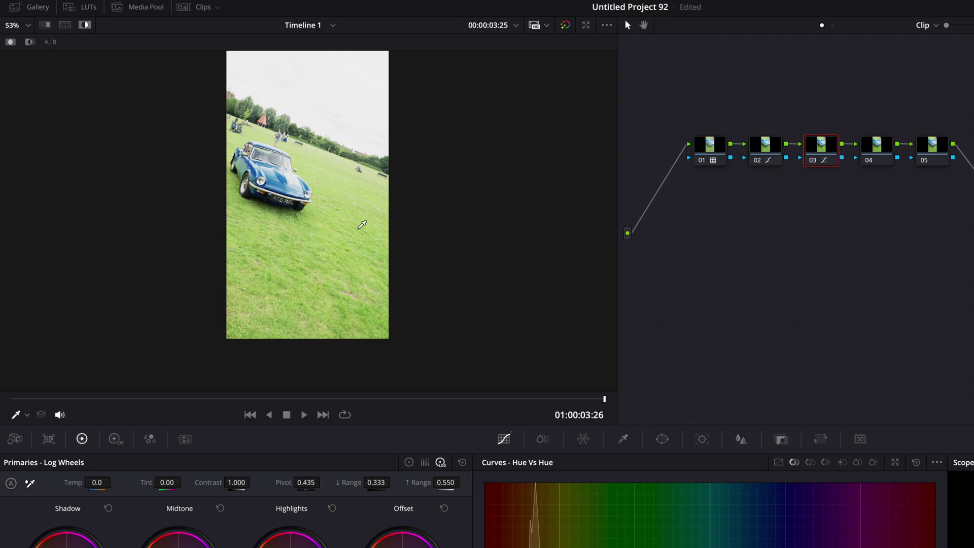
Shift the sampled green grass to yellow in Hue vs Hue, then darken yellows in Hue vs Lum.
click(363, 225)
drag(564, 433, 564, 407)
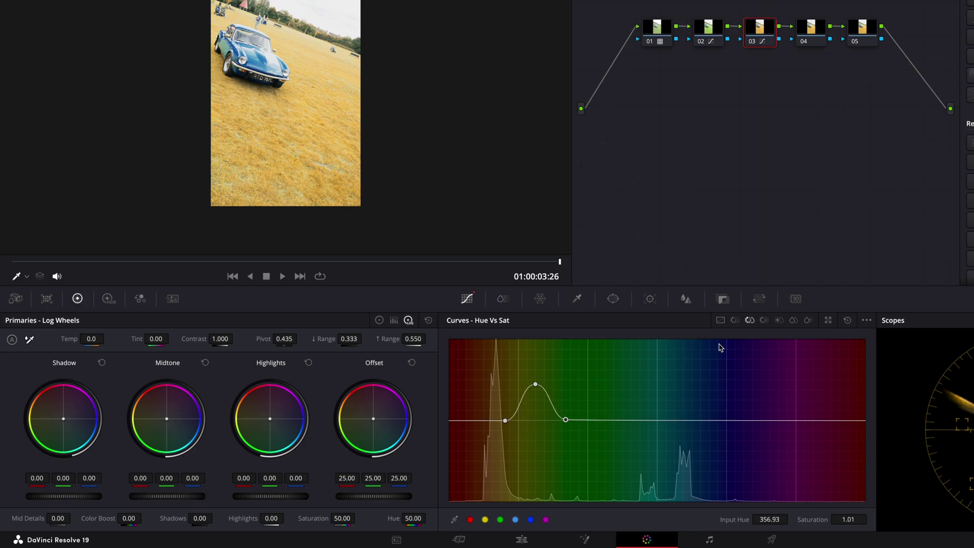
click(765, 320)
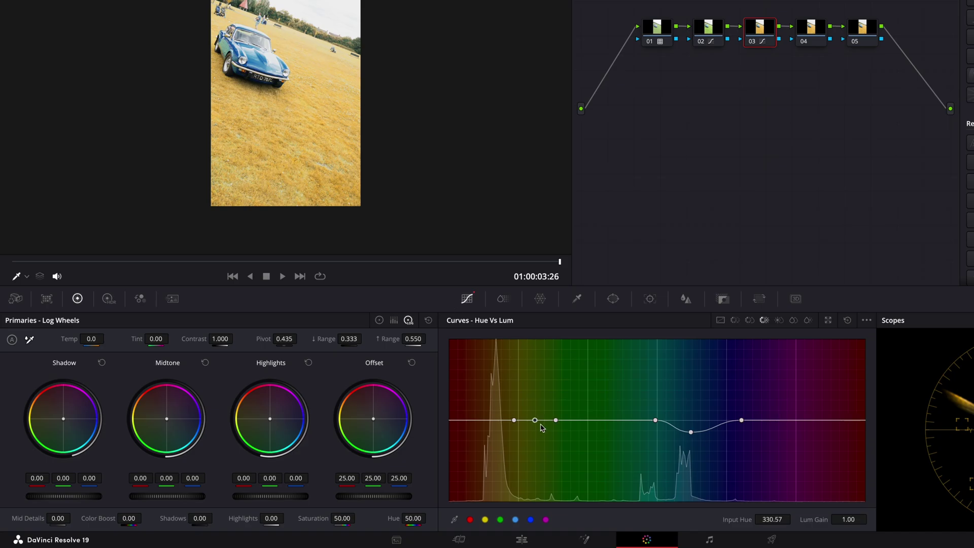
drag(534, 420, 535, 428)
drag(513, 420, 505, 418)
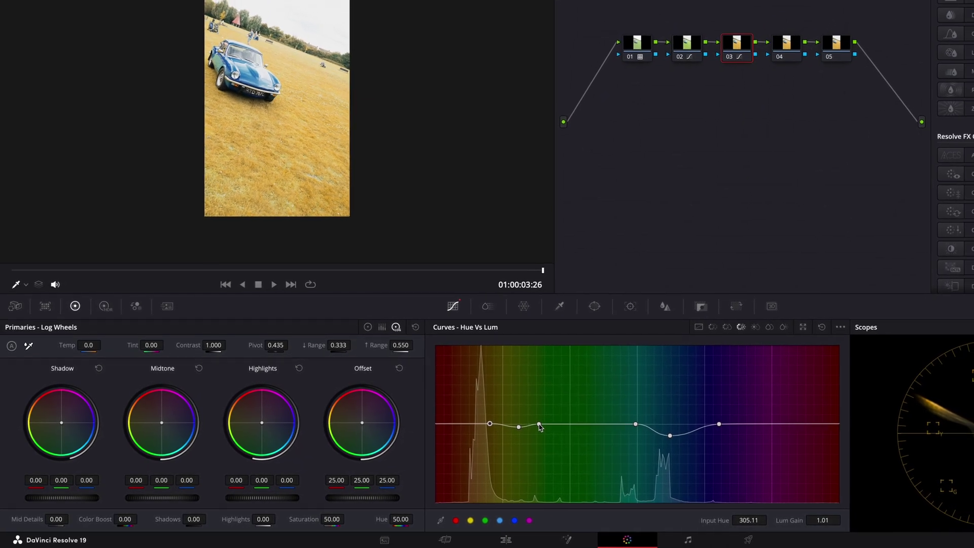
click(539, 423)
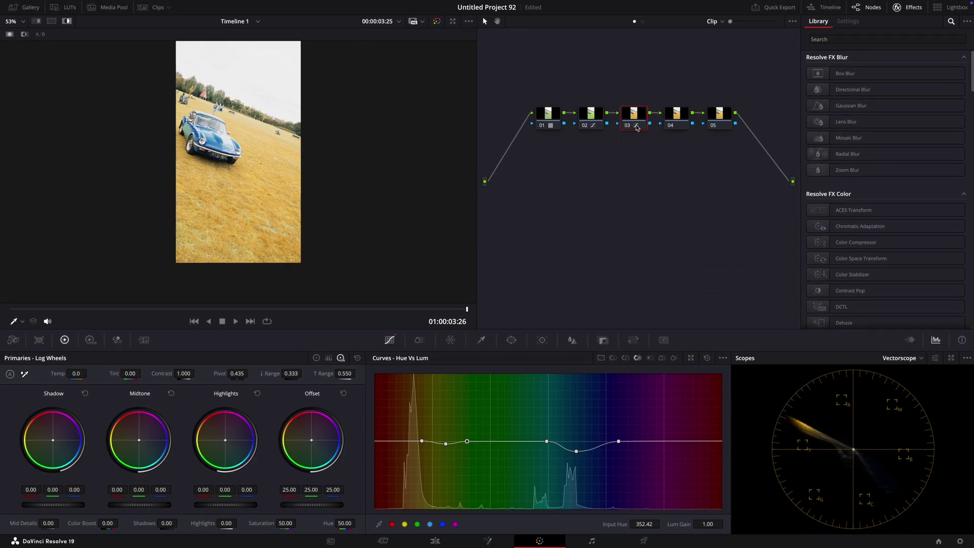
Raise node 04's HSL qualifier luminance low to about 73, previewing the highlight matte.
key(shift+apostrophe)
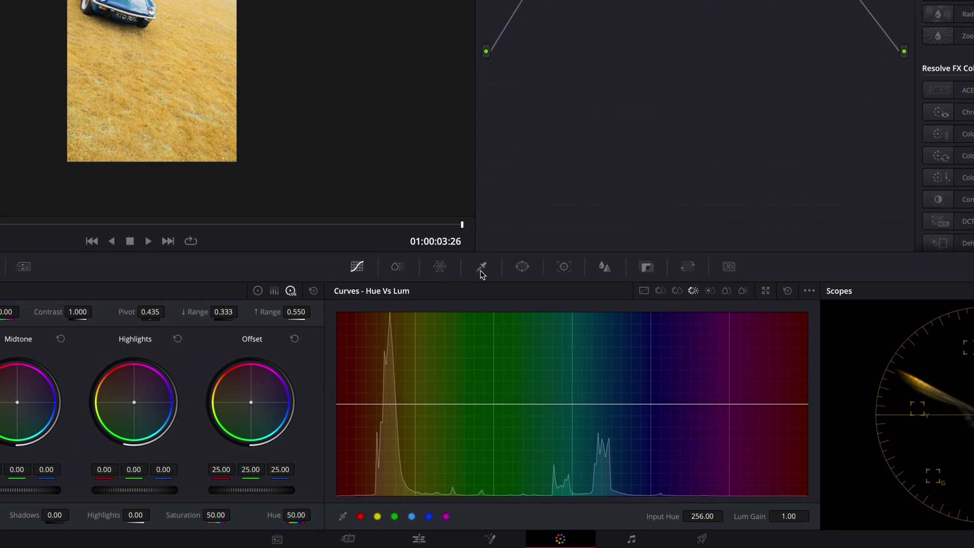
click(481, 269)
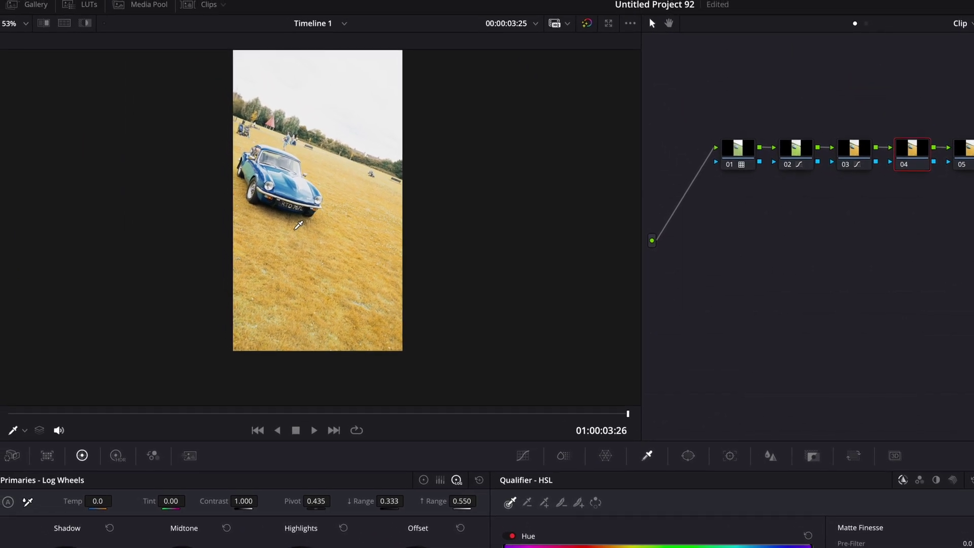
key(shift+h)
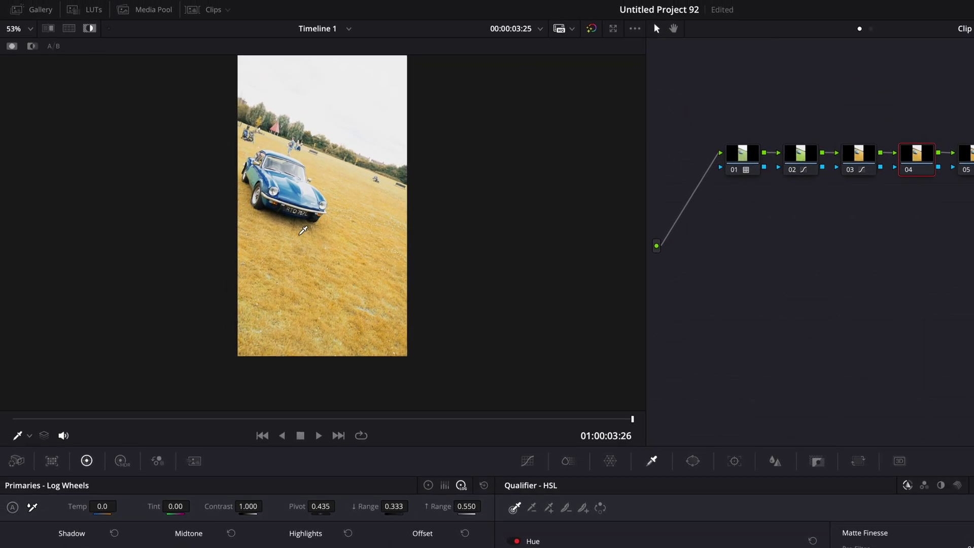
click(92, 32)
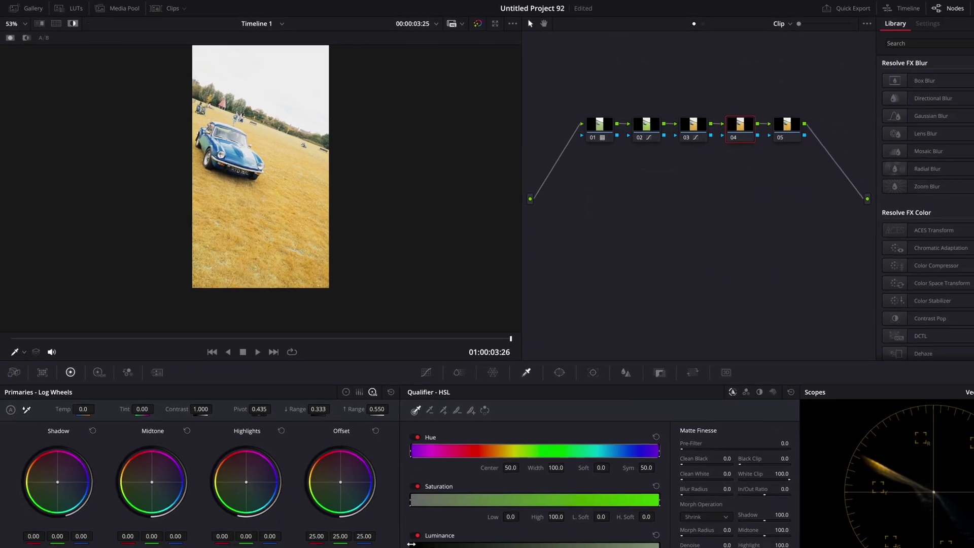
drag(411, 544, 437, 497)
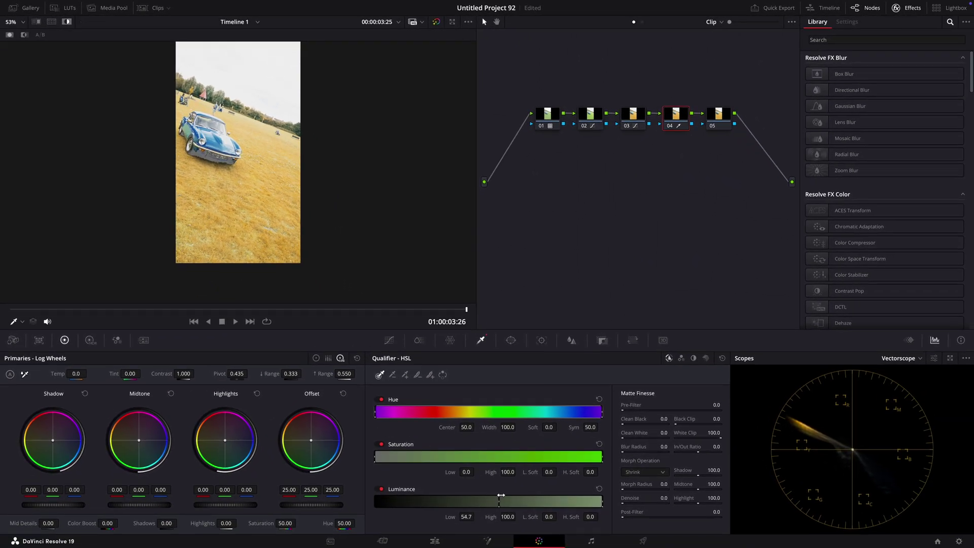
drag(499, 496, 539, 486)
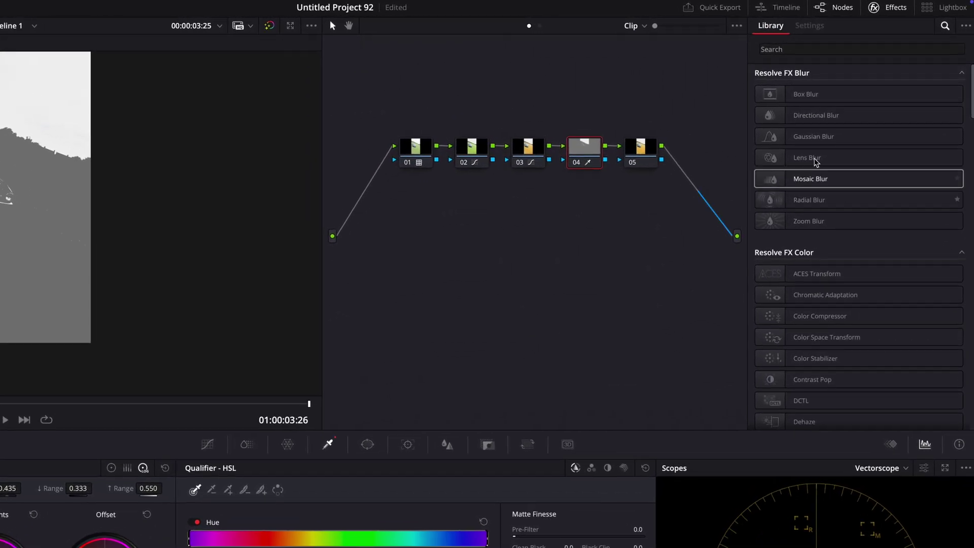
Add a Gaussian Blur to node 04 and set its composite mode to Screen.
drag(817, 132, 586, 151)
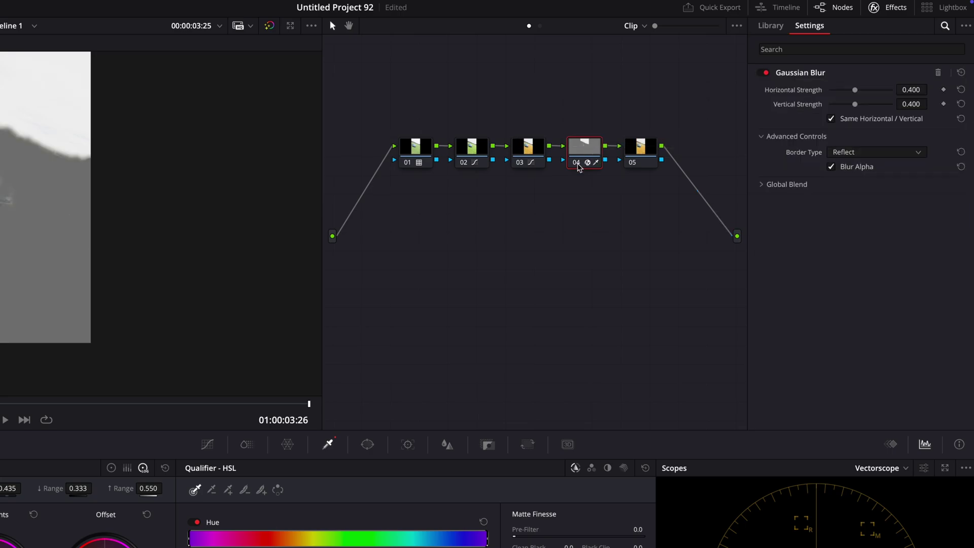
right_click(577, 168)
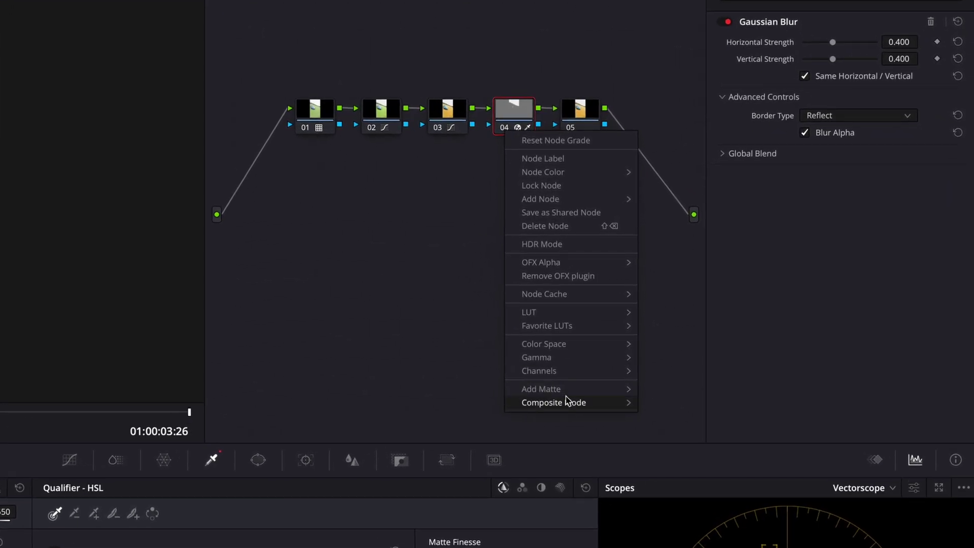
mouse_move(553, 169)
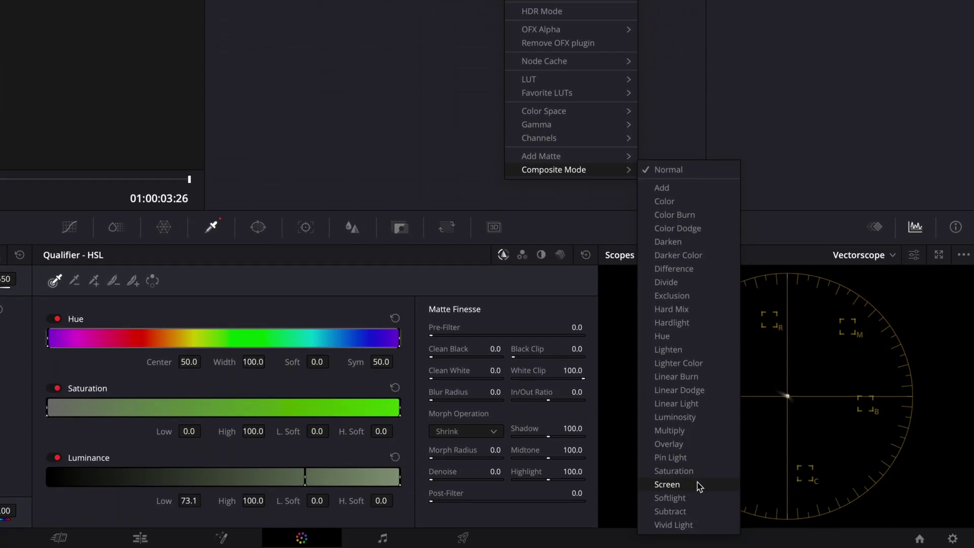
click(698, 486)
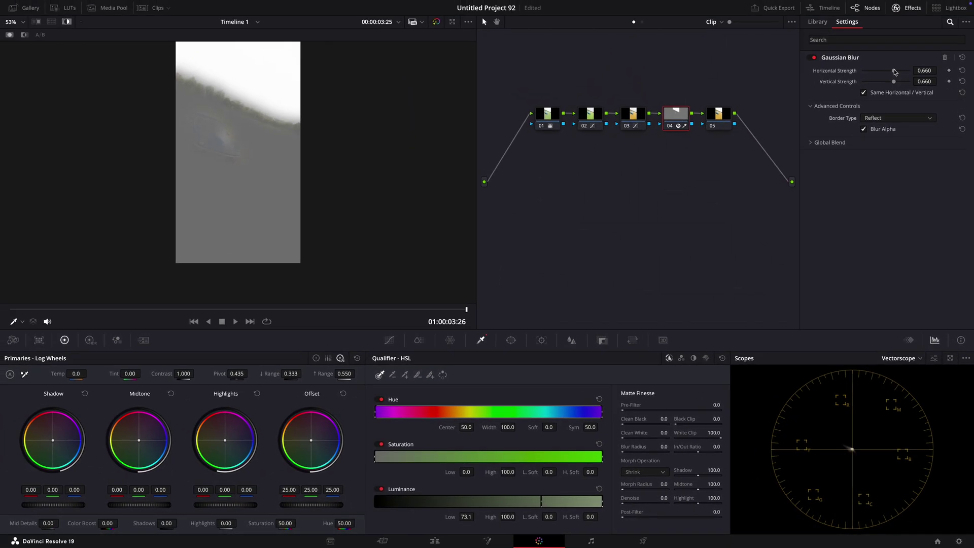
Warm the node 04 glow toward orange, comparing it on and off across frames.
click(668, 128)
click(668, 127)
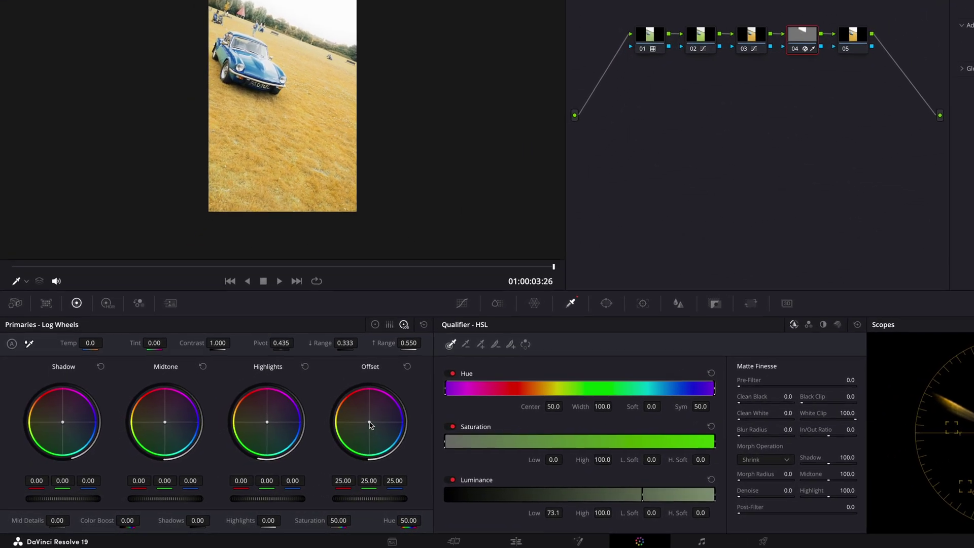
drag(371, 426, 365, 424)
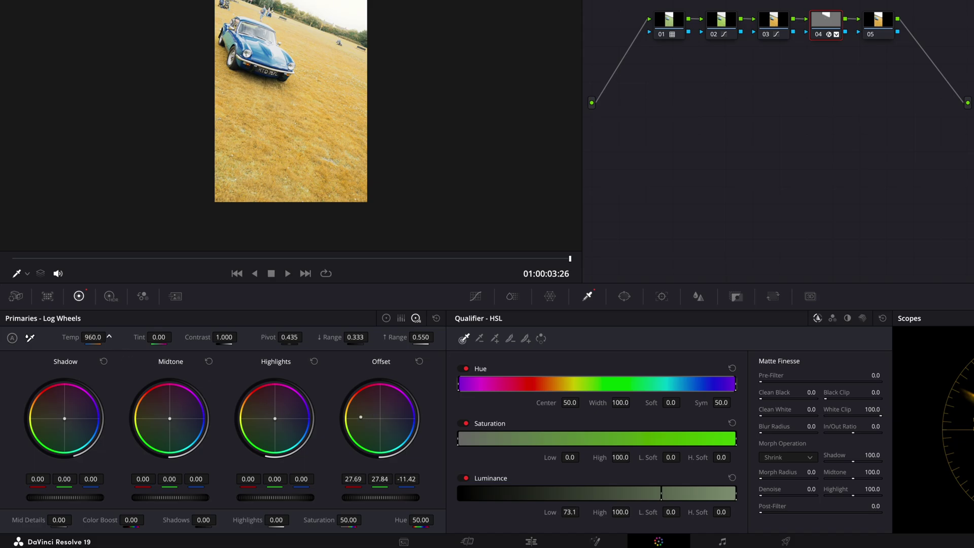
click(98, 289)
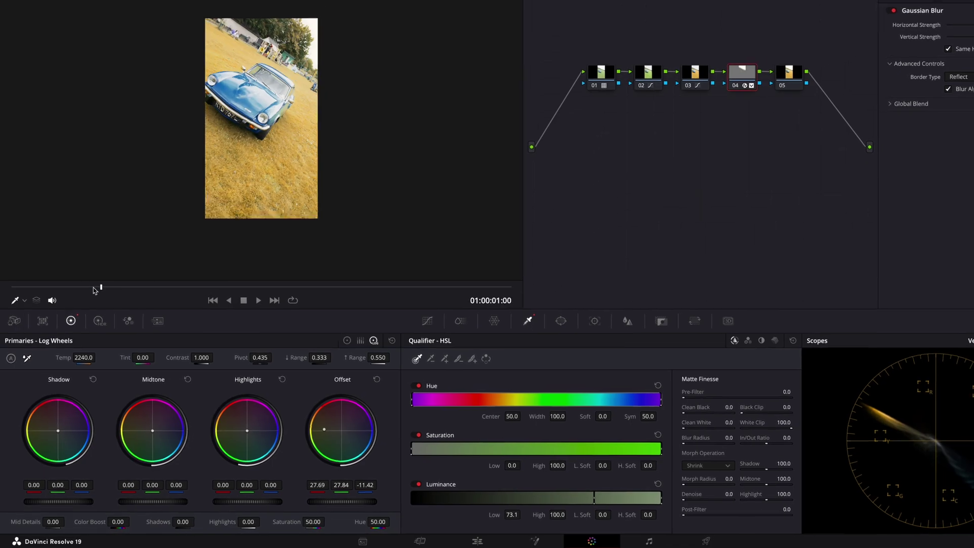
drag(94, 290, 395, 309)
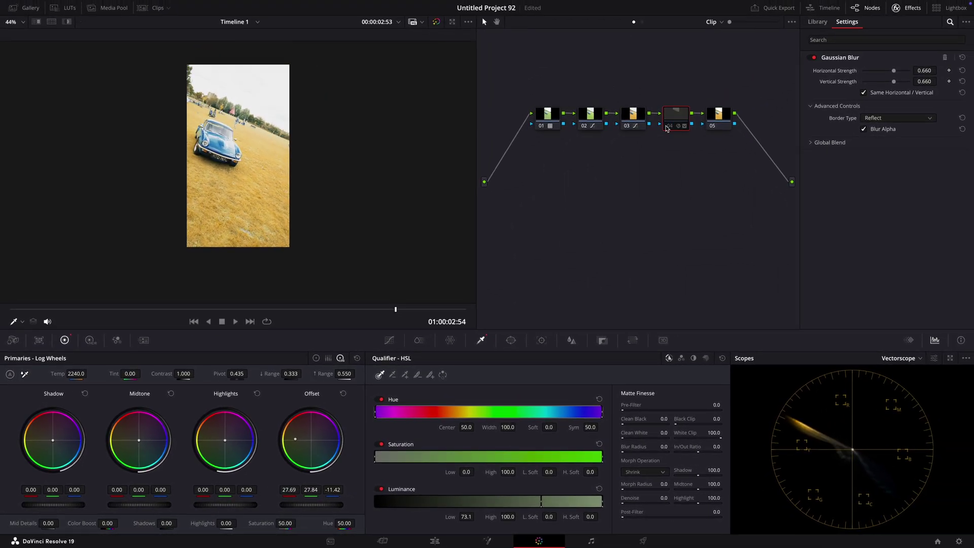
click(667, 126)
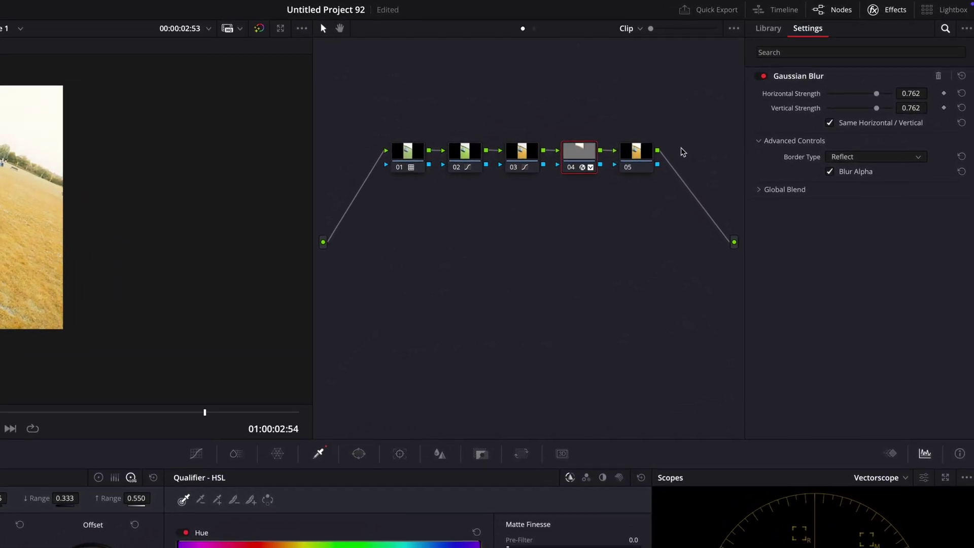
Add a gradient window to node 05, rotated about 170° with softness 8.57.
click(635, 152)
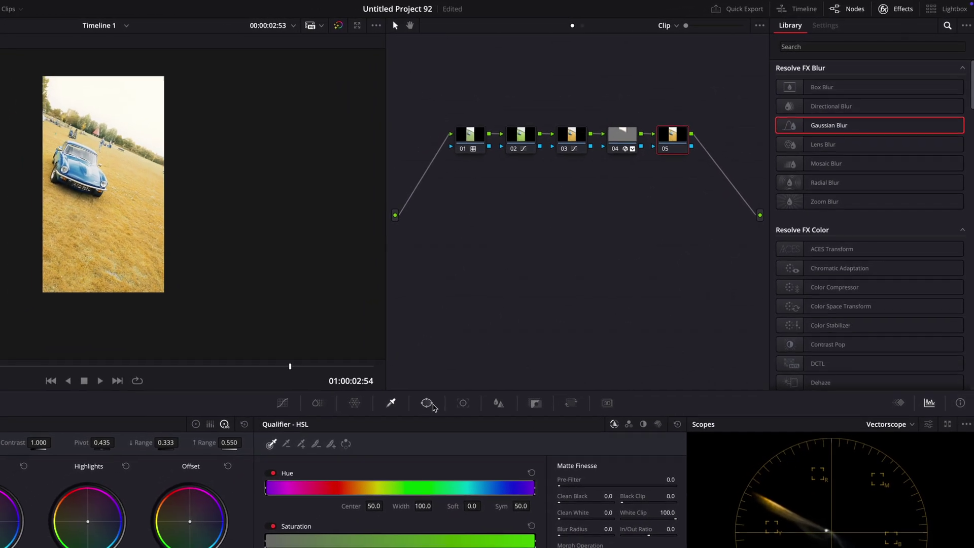
click(431, 405)
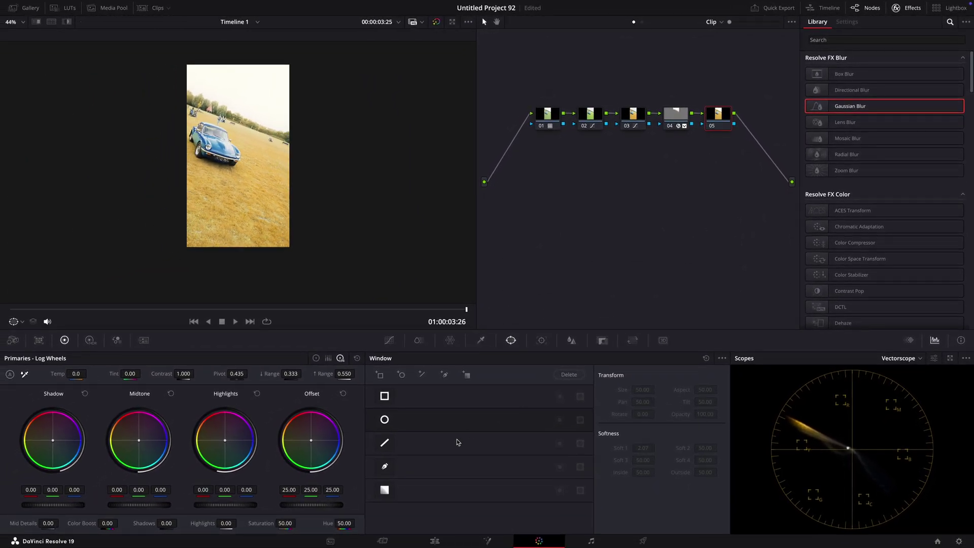
click(385, 490)
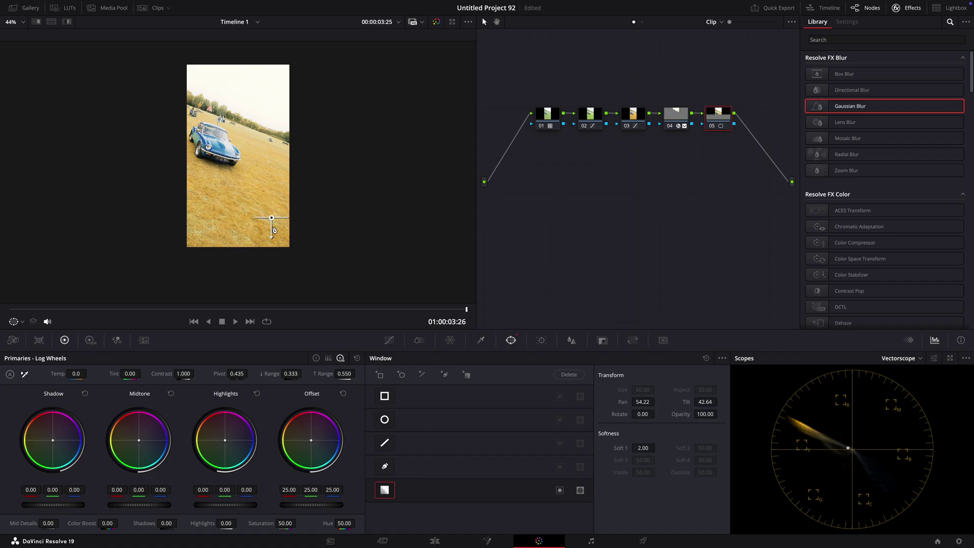
drag(210, 165, 238, 166)
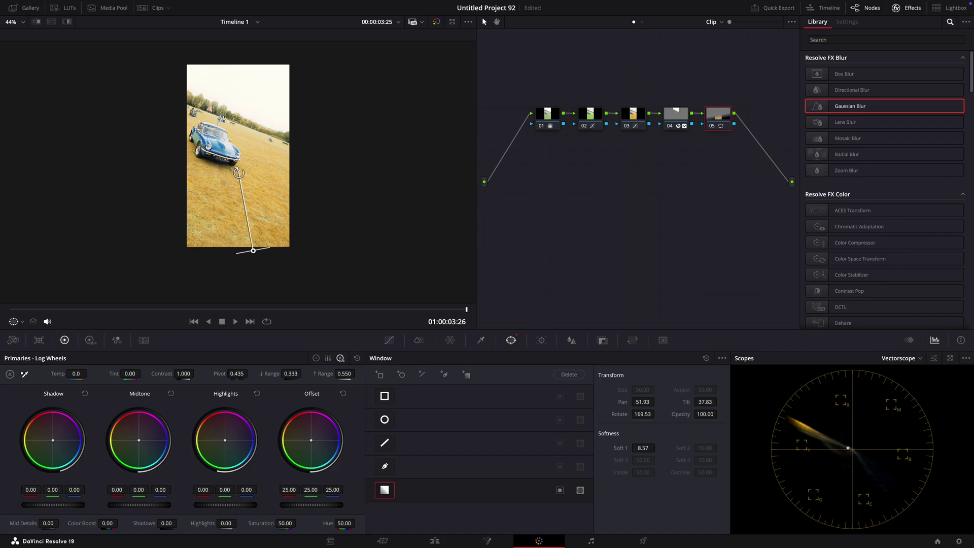
Lower node 05's offset to 1.70 under the gradient and add a sixth serial node.
click(541, 341)
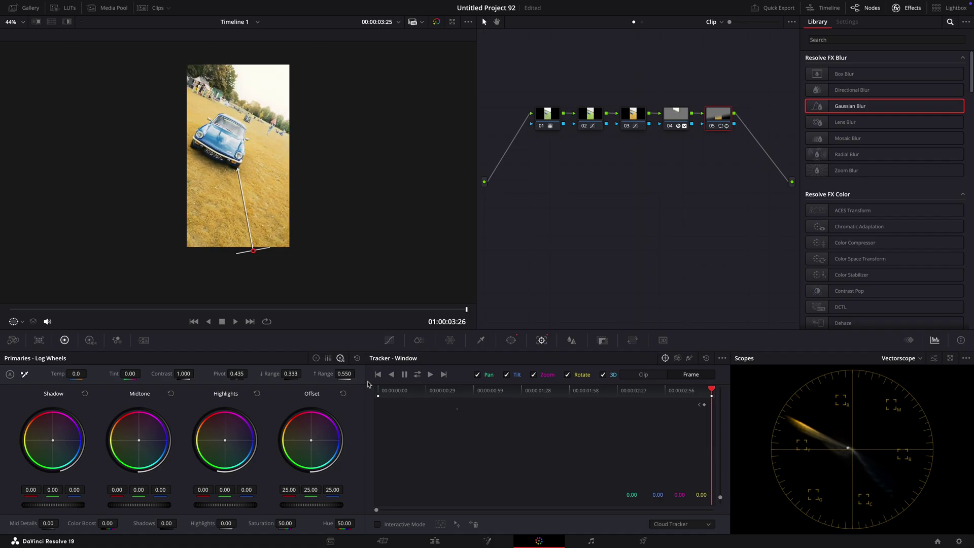
key(Home)
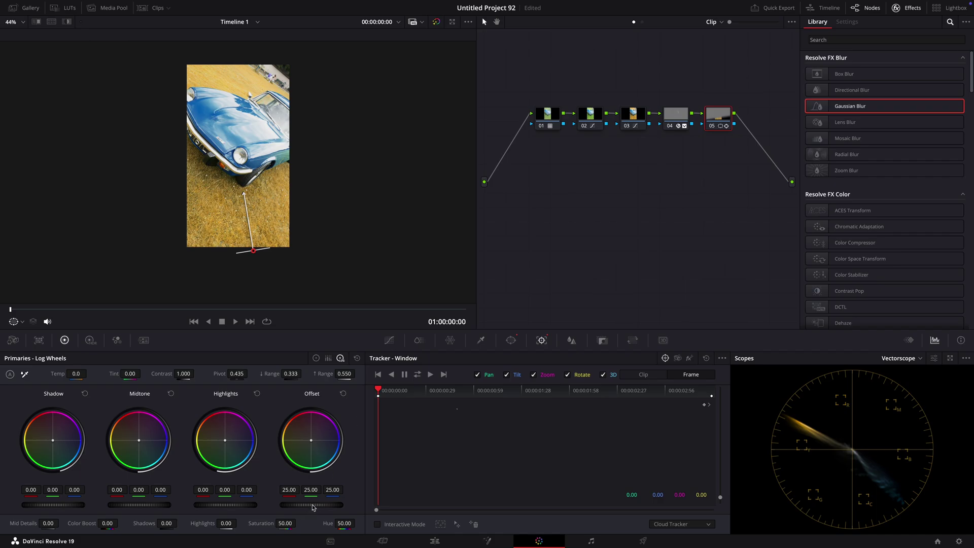
drag(118, 309, 432, 309)
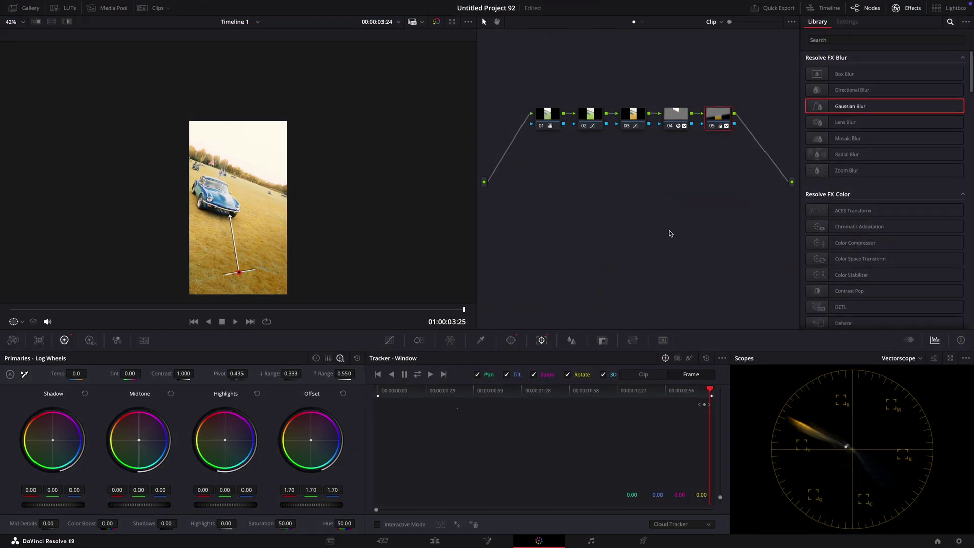
key(alt+s)
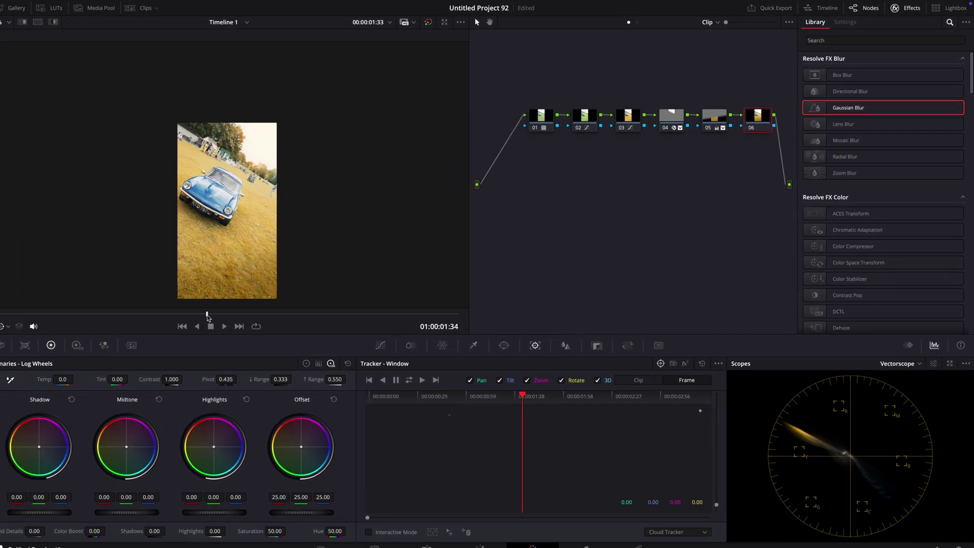
Draw a Curve pen mask around the car's windshield on node 06.
click(511, 340)
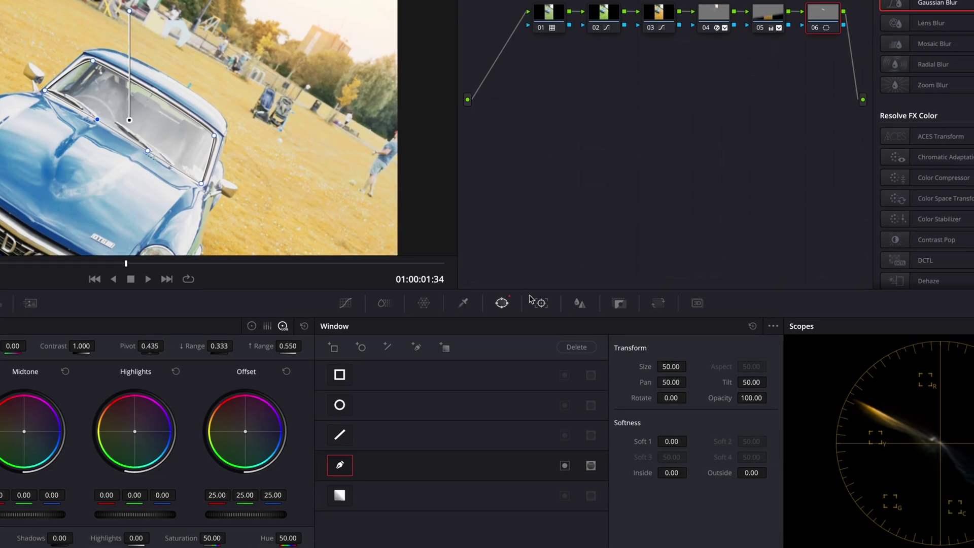
Track the windshield mask forward, nudge its right corner, and review the tracked result.
click(531, 299)
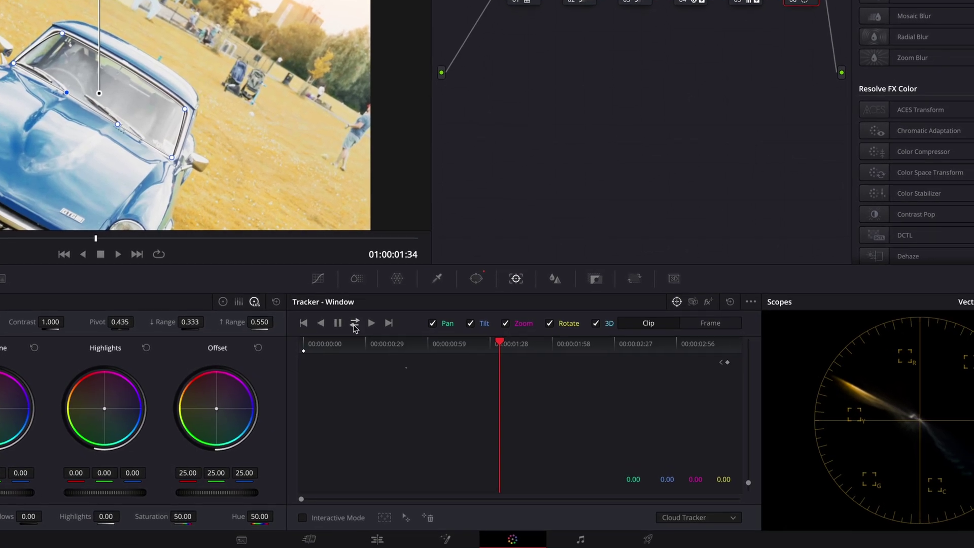
click(354, 322)
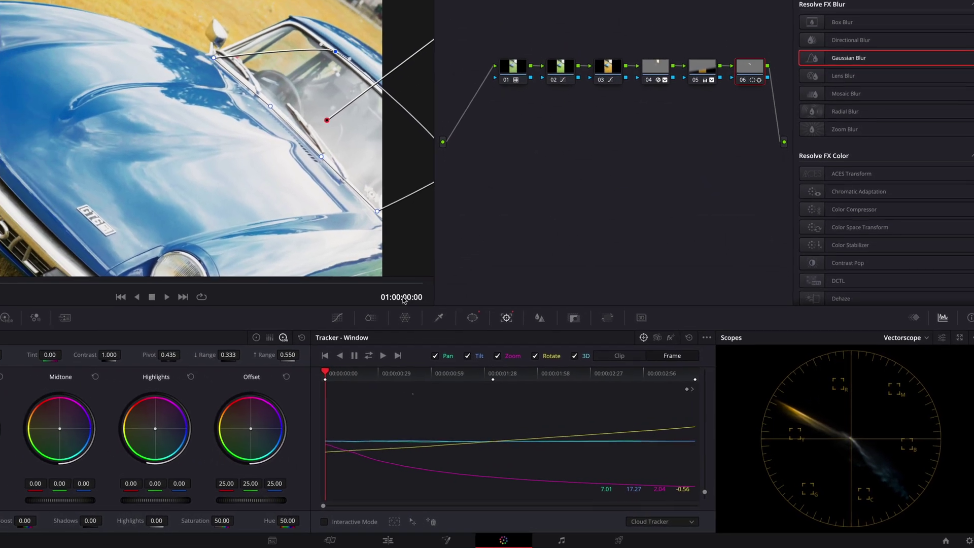
key(End)
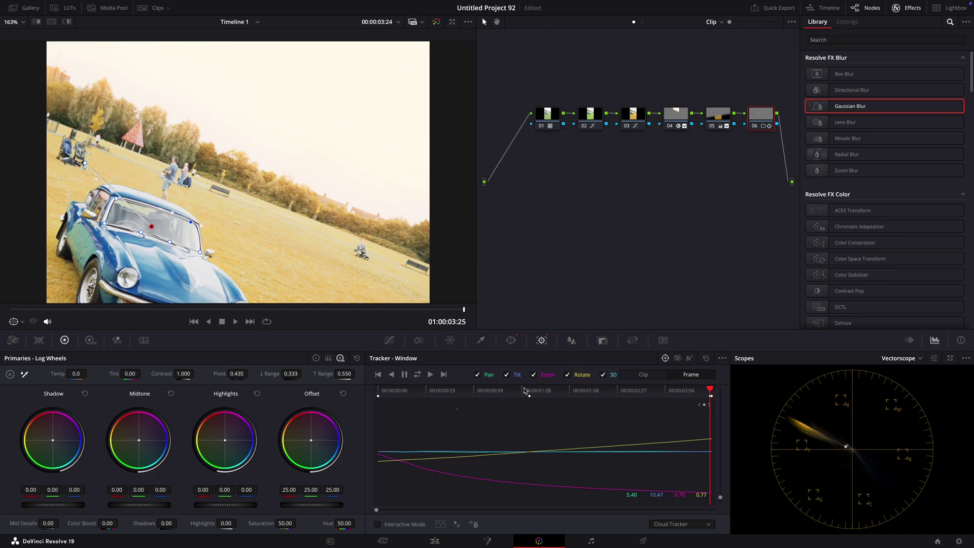
key(Home)
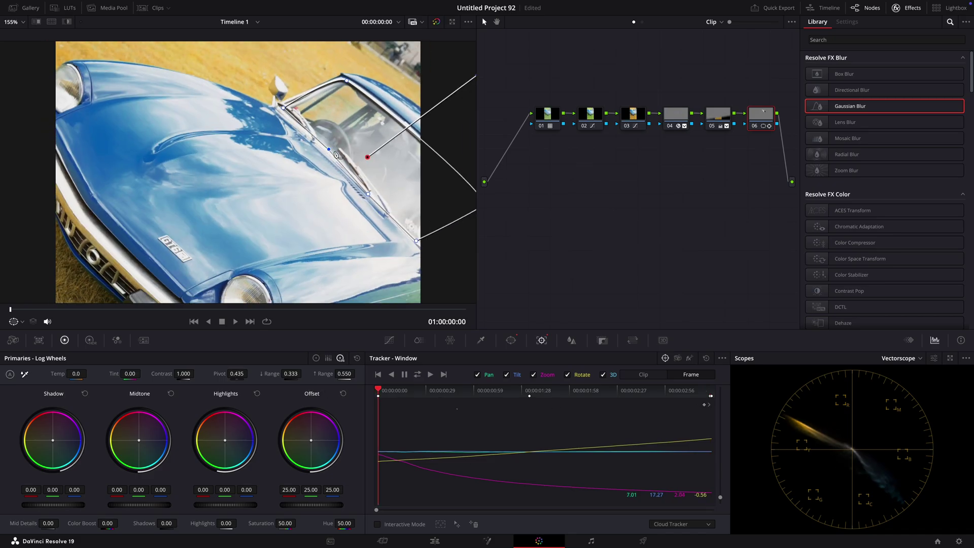
scroll(410, 268, down, 3)
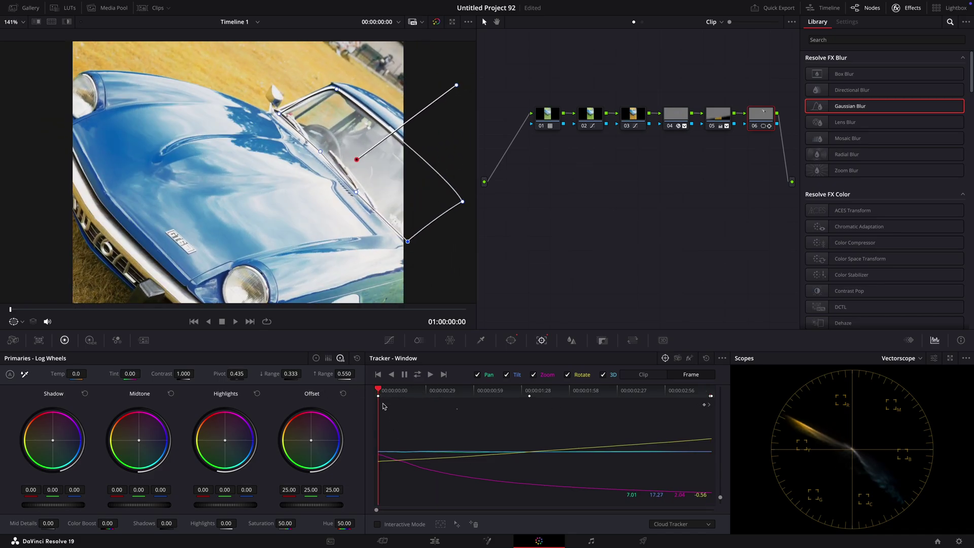
drag(462, 201, 455, 199)
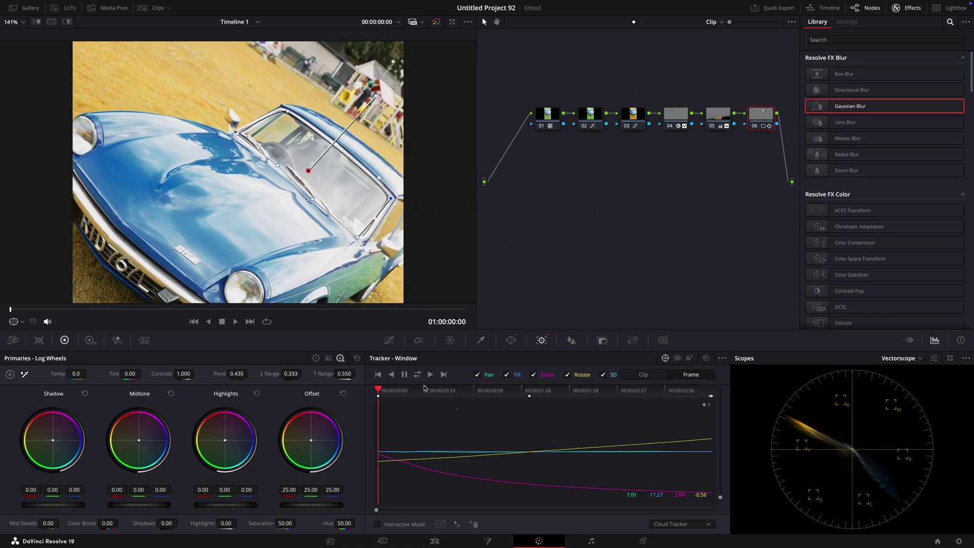
click(625, 390)
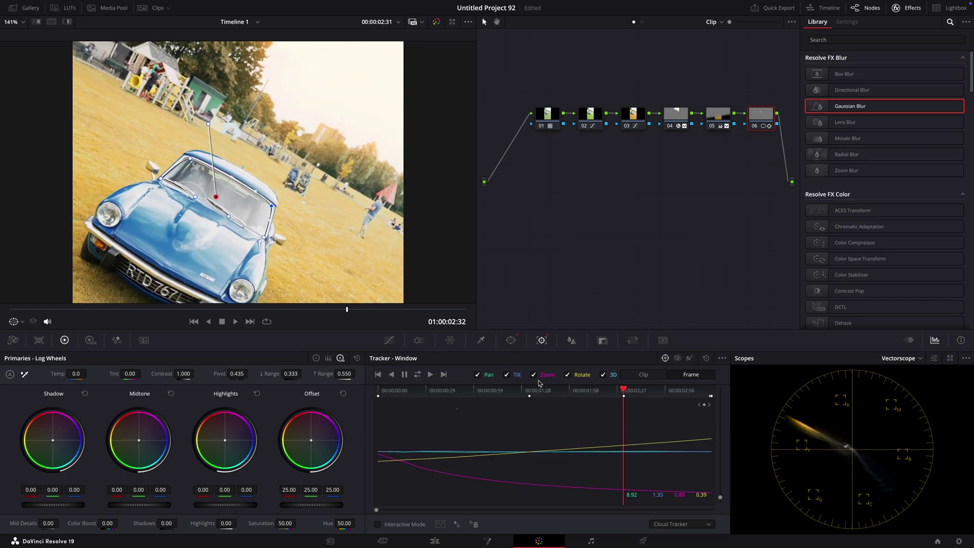
key(space)
scroll(395, 220, down, 2)
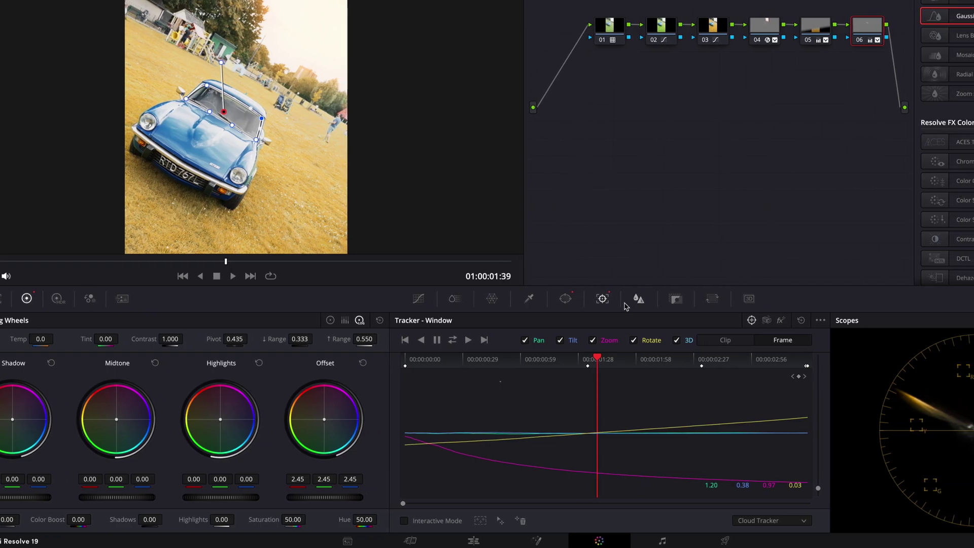
Feather the windshield mask edges to inside softness 2.16 and outside 0.50.
click(486, 298)
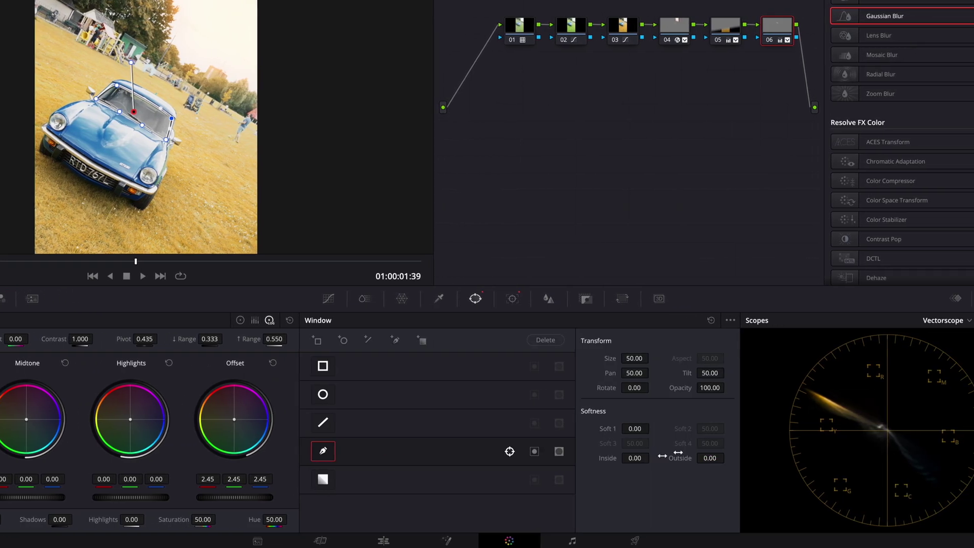
drag(662, 456, 673, 457)
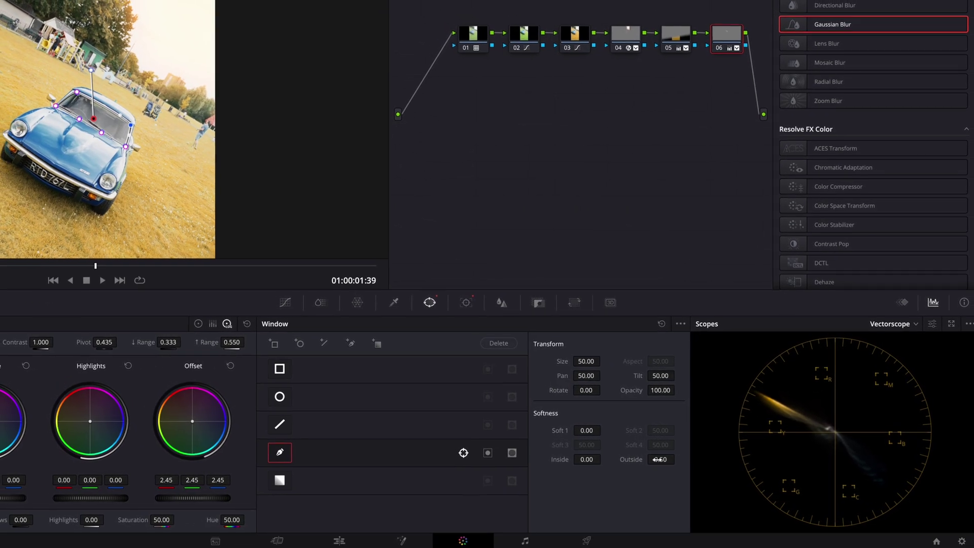
mouse_move(674, 457)
mouse_down()
mouse_move(599, 458)
mouse_move(632, 463)
mouse_up()
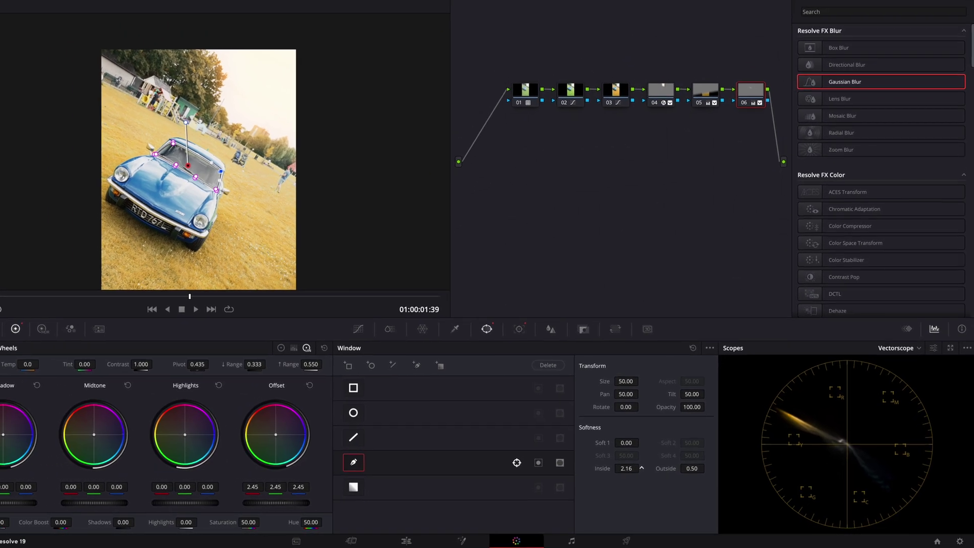